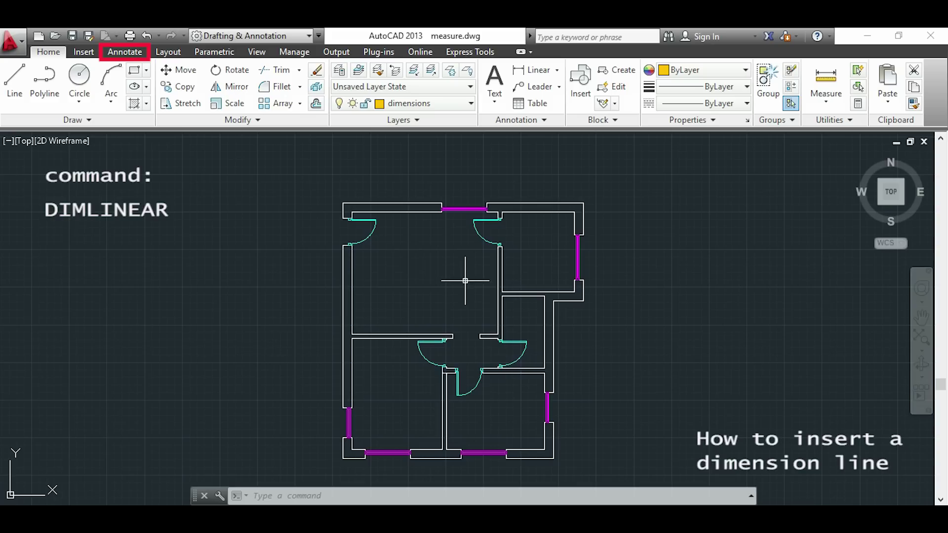
Step: Draw a linear dimension from the wall corner to the window edge, placed above the top wall
left_click(125, 52)
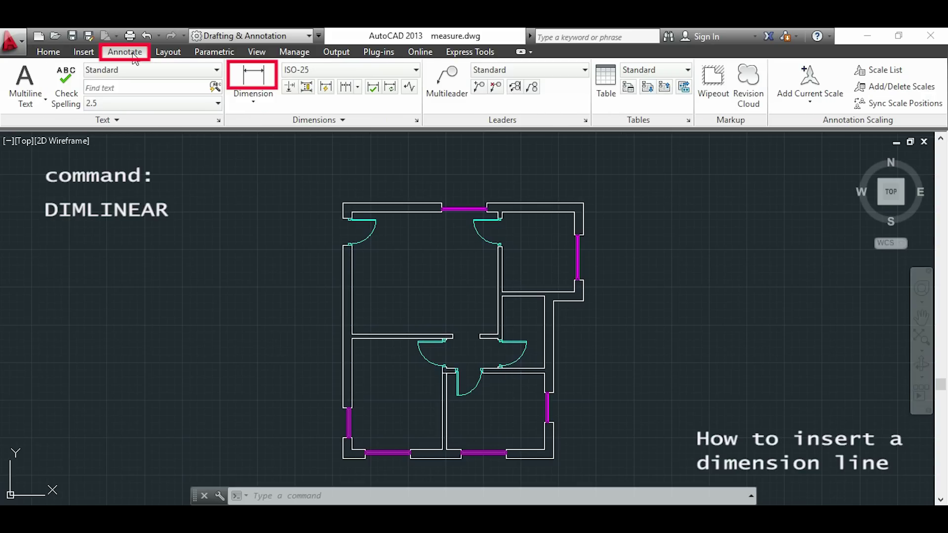
left_click(257, 84)
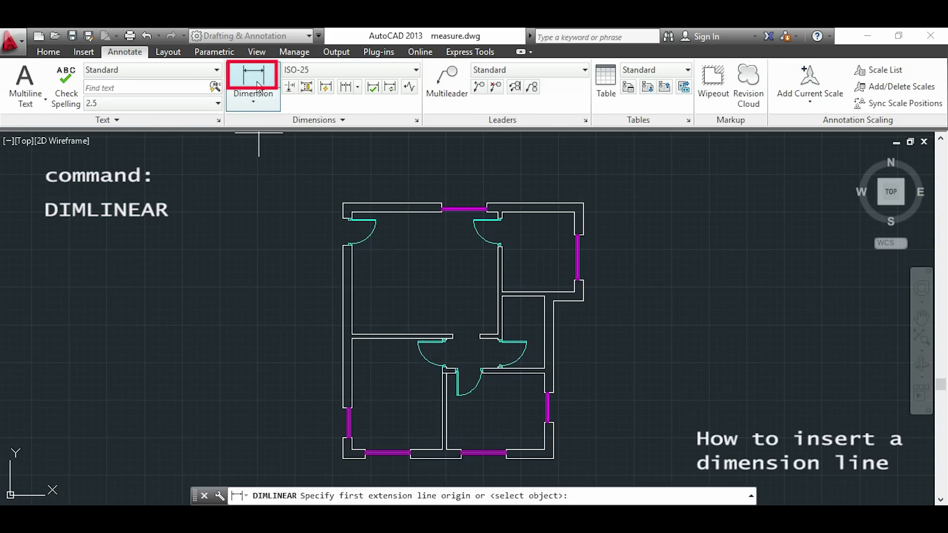
scroll(341, 213, "up", 5)
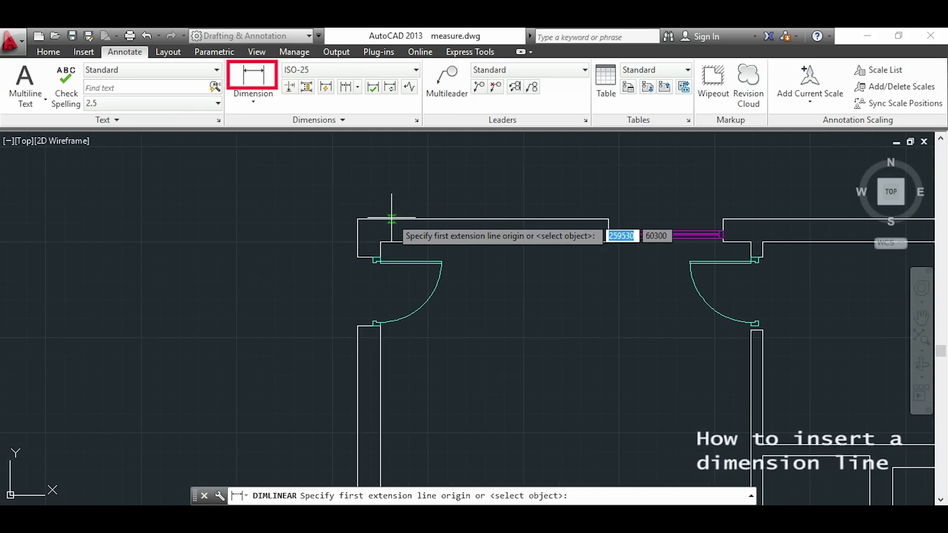
left_click(358, 218)
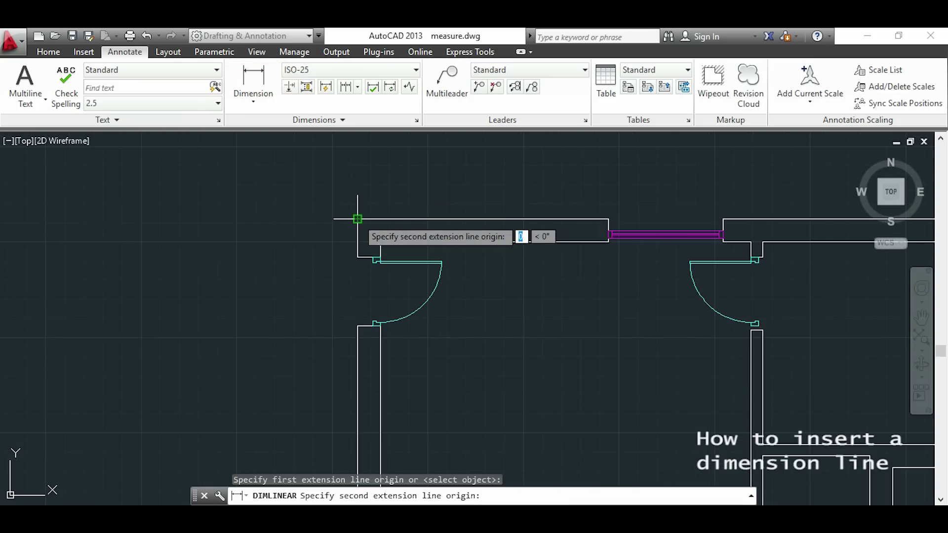
left_click(608, 219)
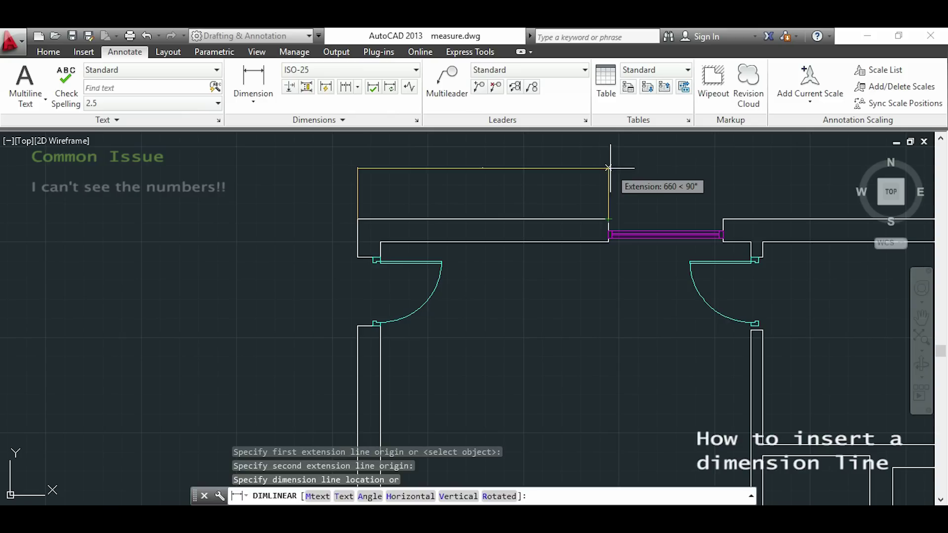
left_click(610, 167)
Step: Zoom in on the new 3280 dimension and select it
middle_click_drag(662, 176, 548, 235)
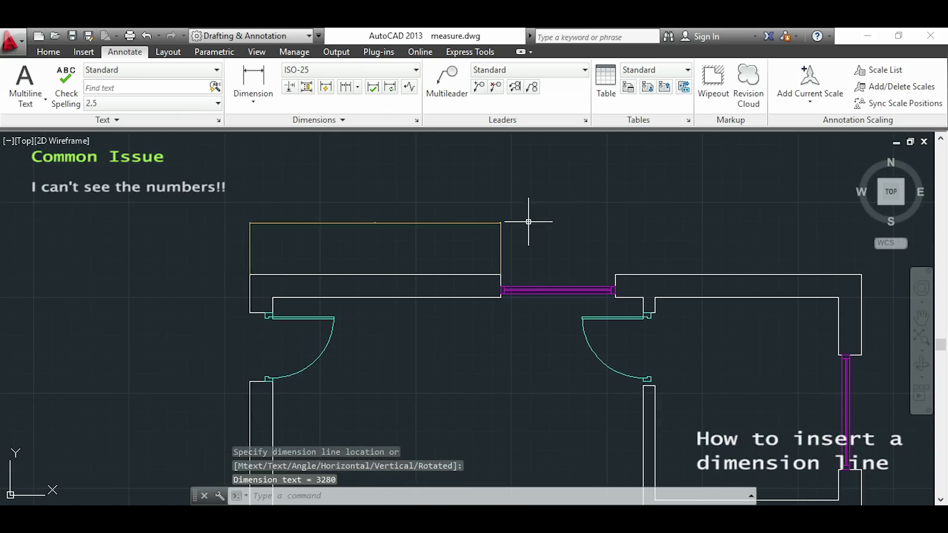
scroll(352, 216, "up", 4)
scroll(525, 201, "up", 3)
scroll(282, 275, "up", 2)
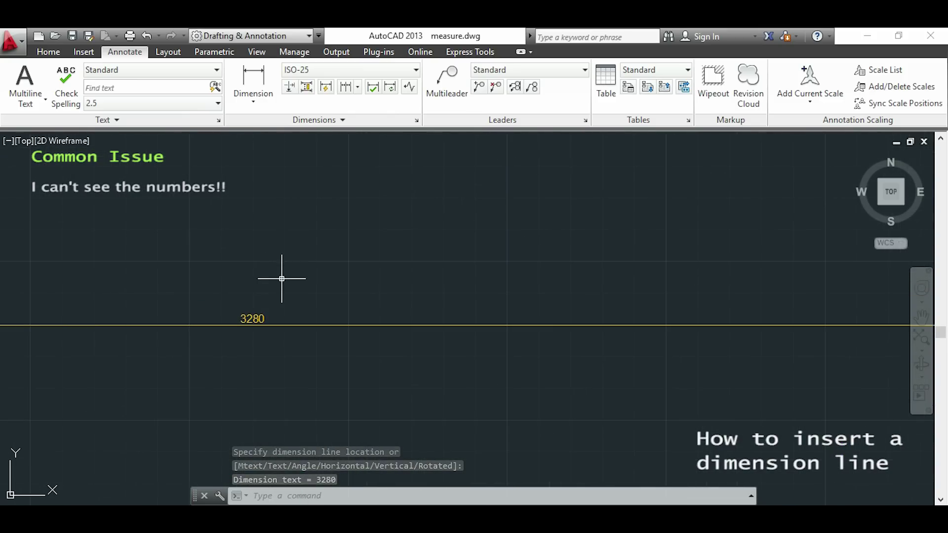
scroll(540, 256, "down", 3)
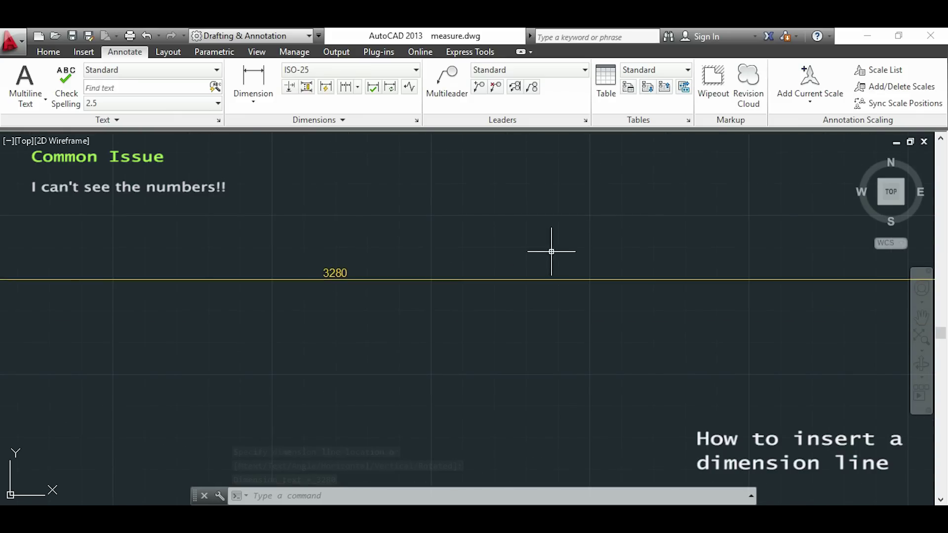
scroll(579, 236, "down", 4)
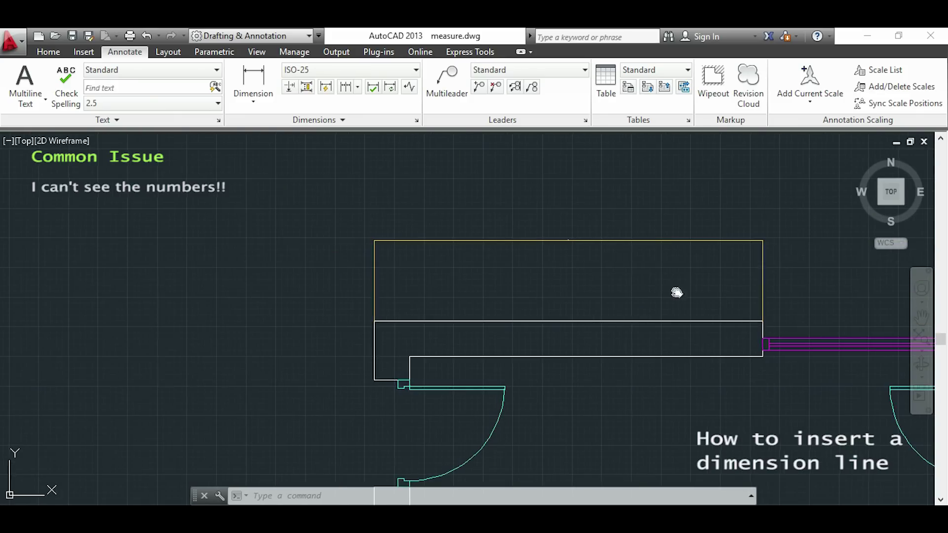
middle_click_drag(677, 292, 531, 297)
left_click(615, 295)
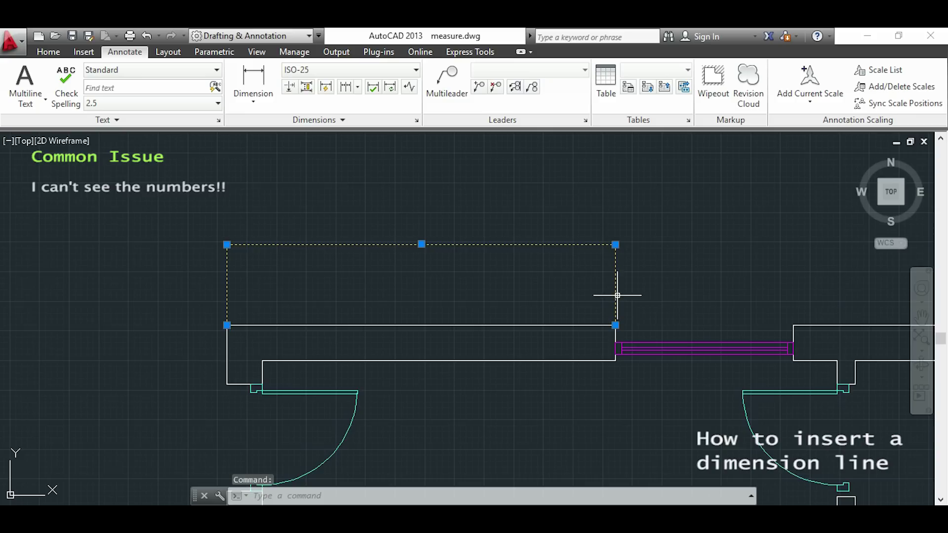
middle_click_drag(654, 294, 558, 299)
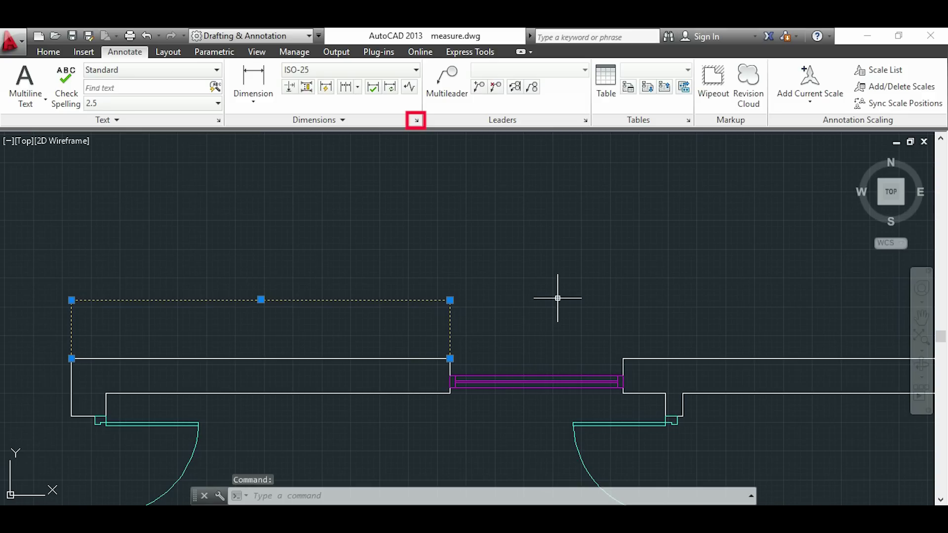
Step: In the Dimension Style Manager, create a new style 'floor plan' based on Standard
left_click(416, 121)
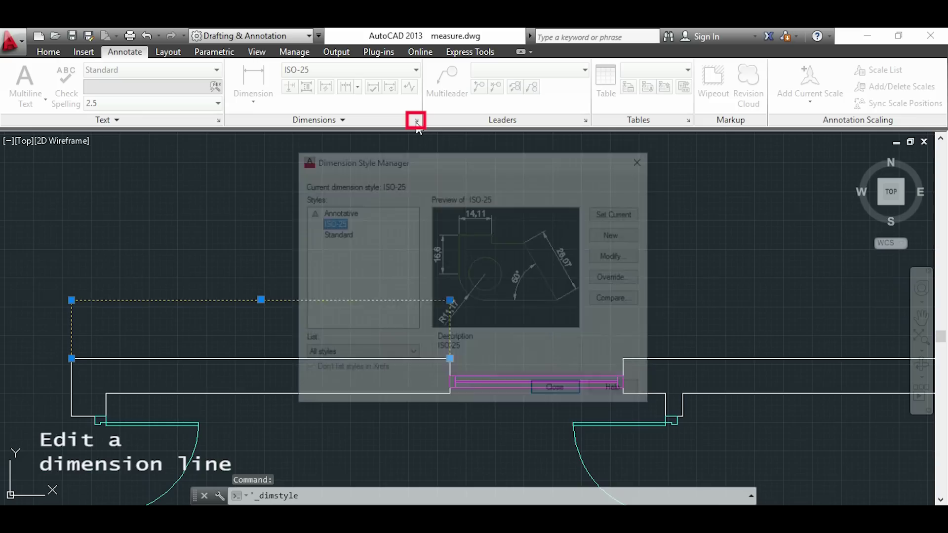
left_click_drag(475, 165, 654, 155)
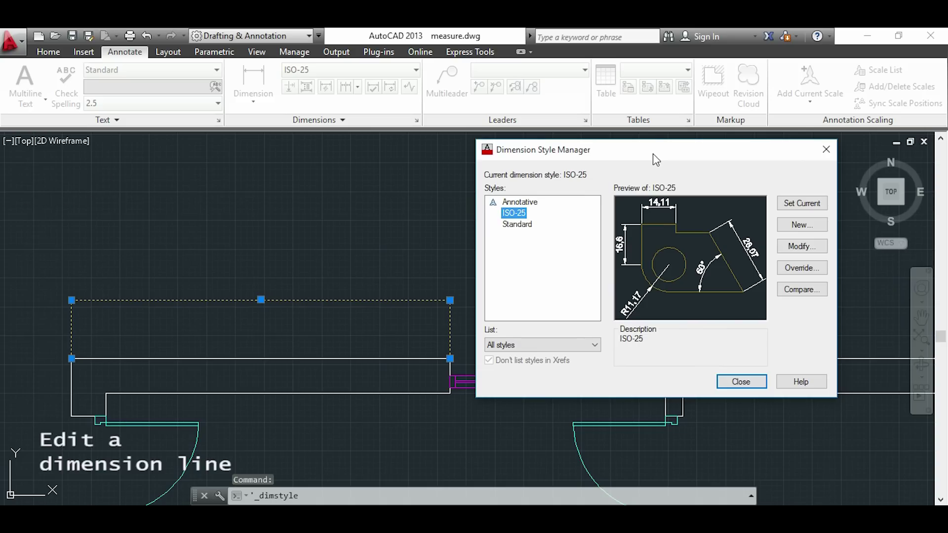
left_click(817, 229)
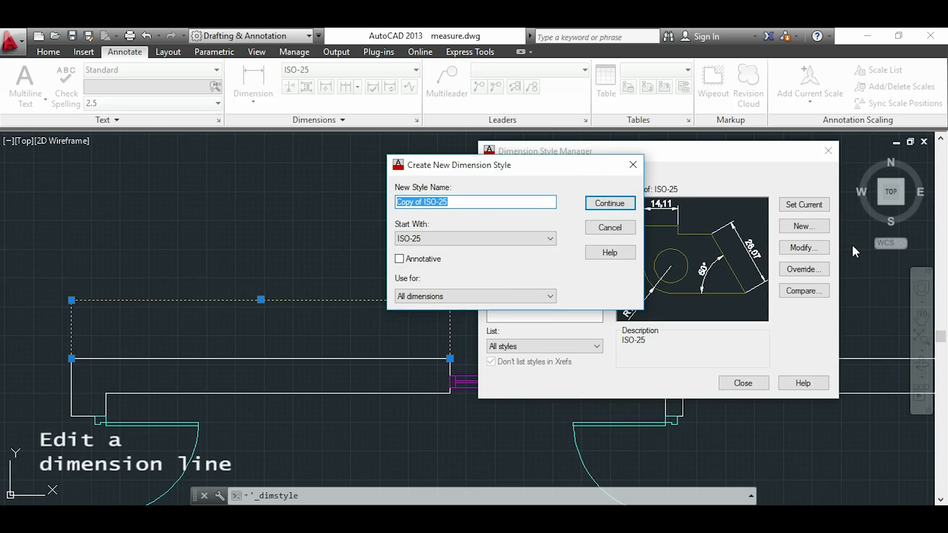
type("flo")
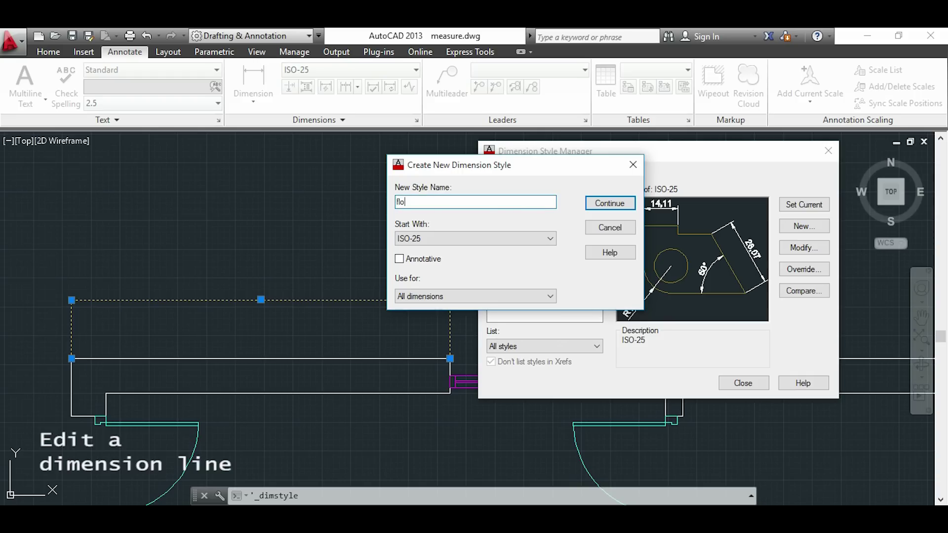
type("or plan")
left_click(549, 239)
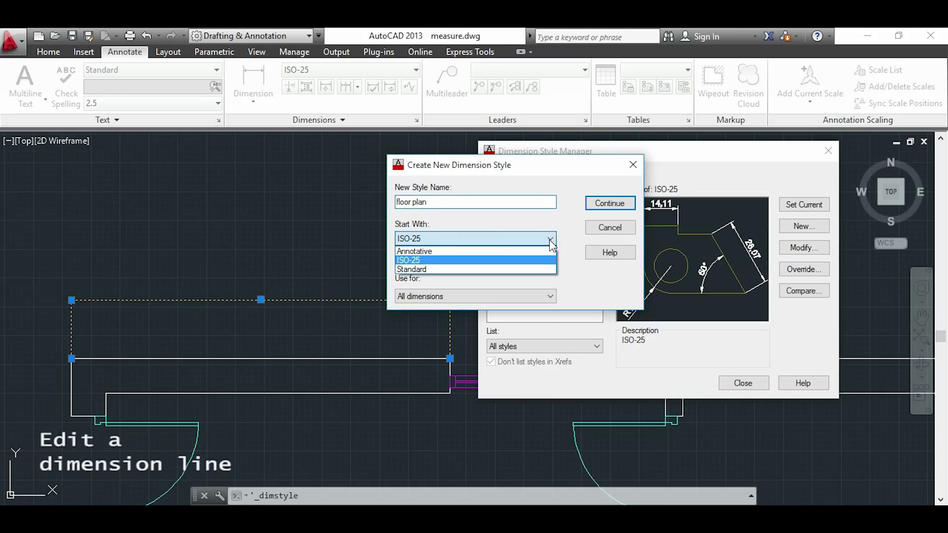
left_click(545, 270)
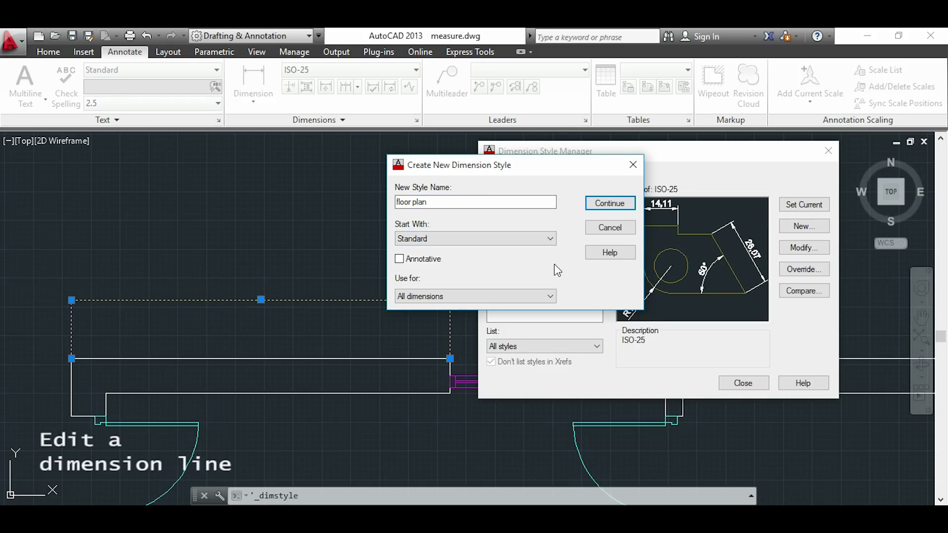
Step: Set the floor plan style's arrow size to 100 and its text height to 100
left_click(603, 208)
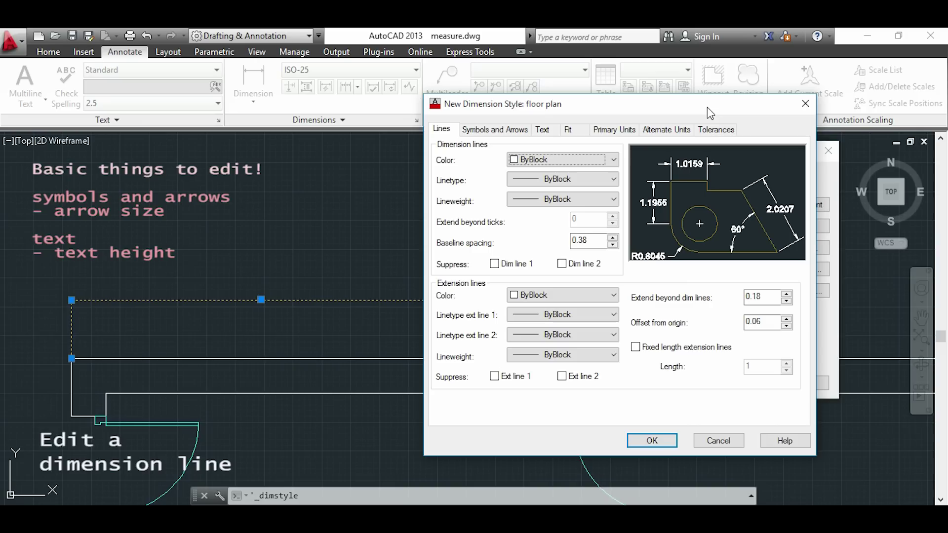
left_click(512, 134)
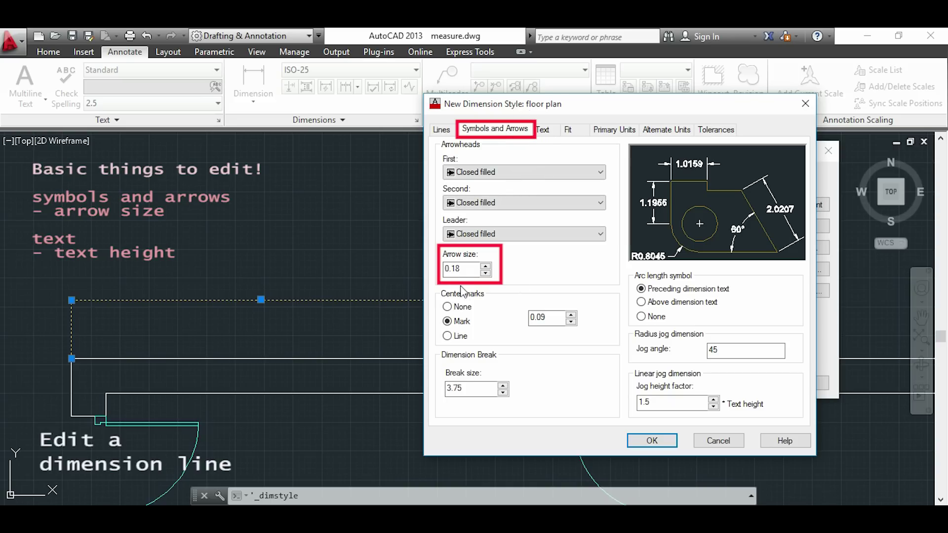
left_click_drag(469, 270, 442, 268)
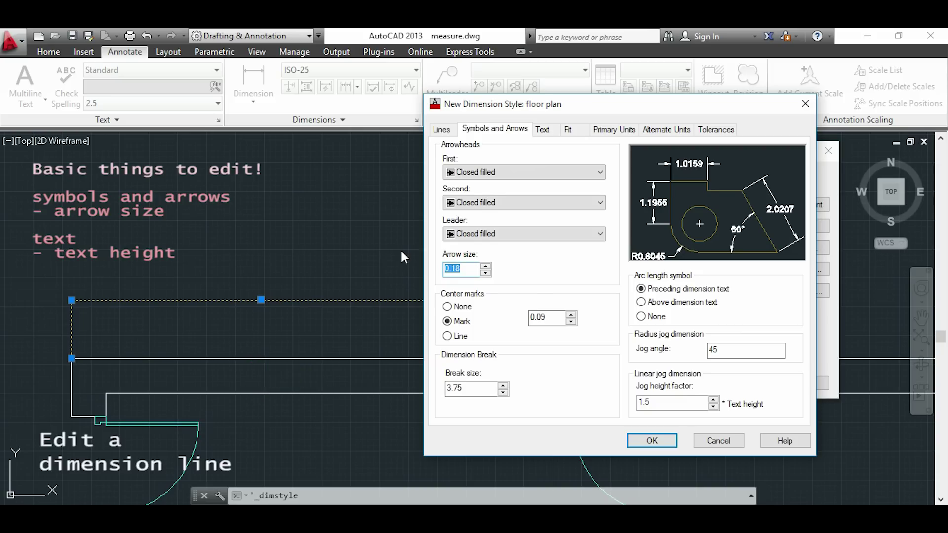
type("100")
left_click(547, 130)
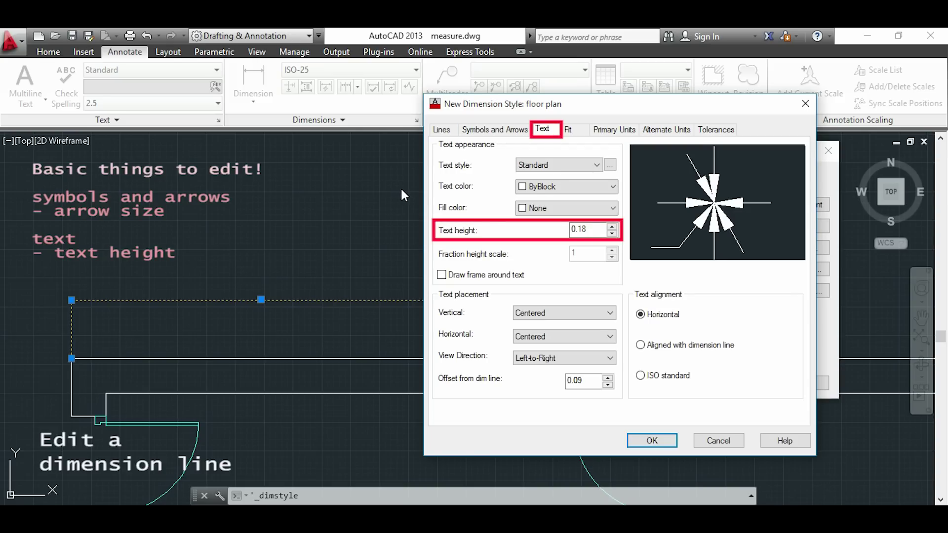
left_click_drag(593, 229, 553, 232)
type("100")
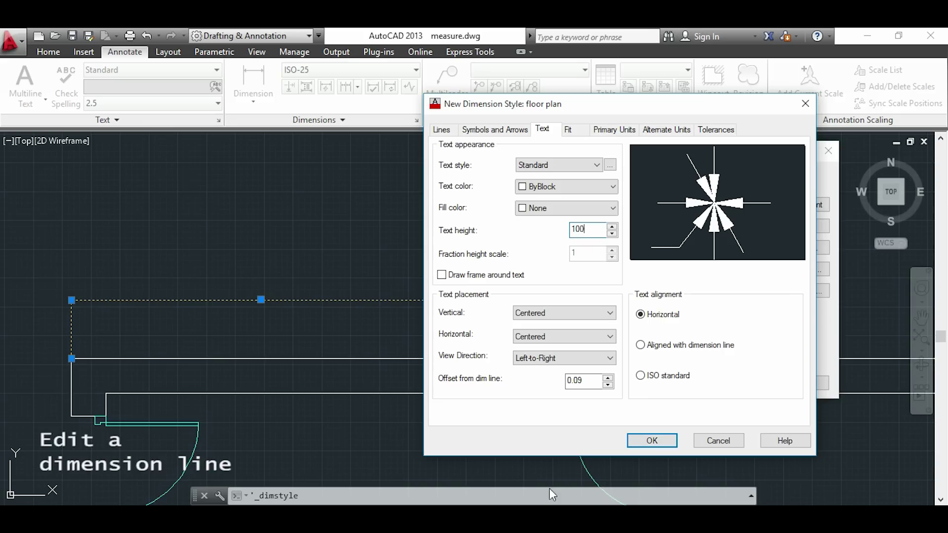
Step: Save the floor plan style and apply it to the 3280 wall dimension
left_click(652, 441)
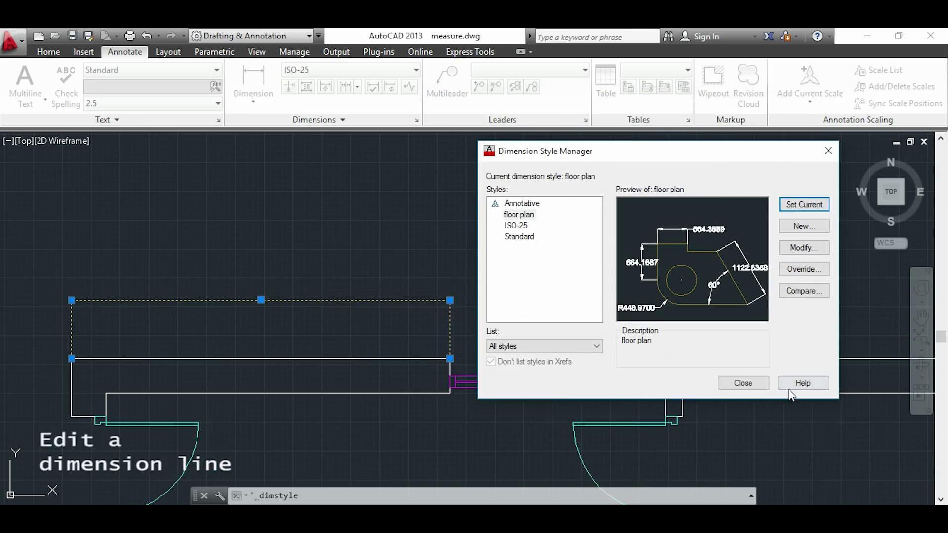
left_click(743, 384)
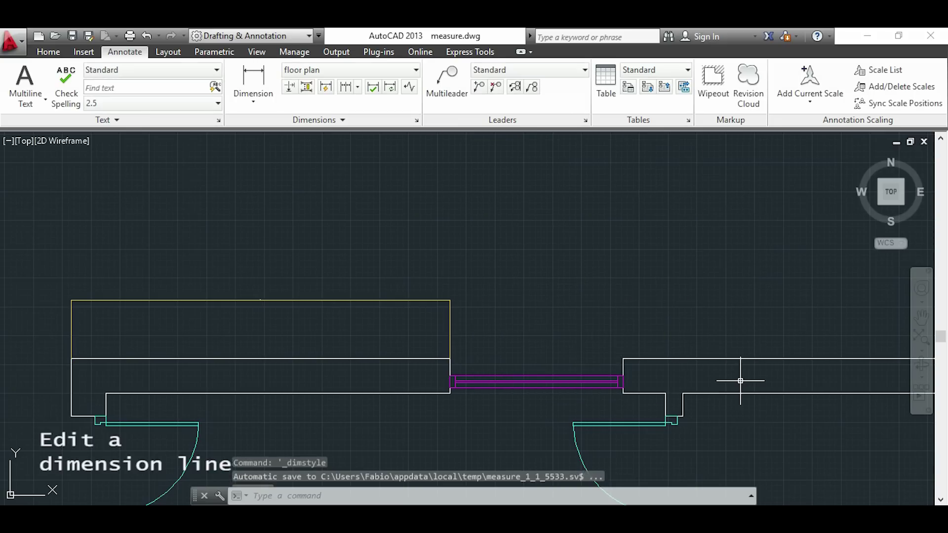
mouse_move(523, 275)
middle_mouse_down()
mouse_move(583, 264)
mouse_move(588, 286)
middle_mouse_up()
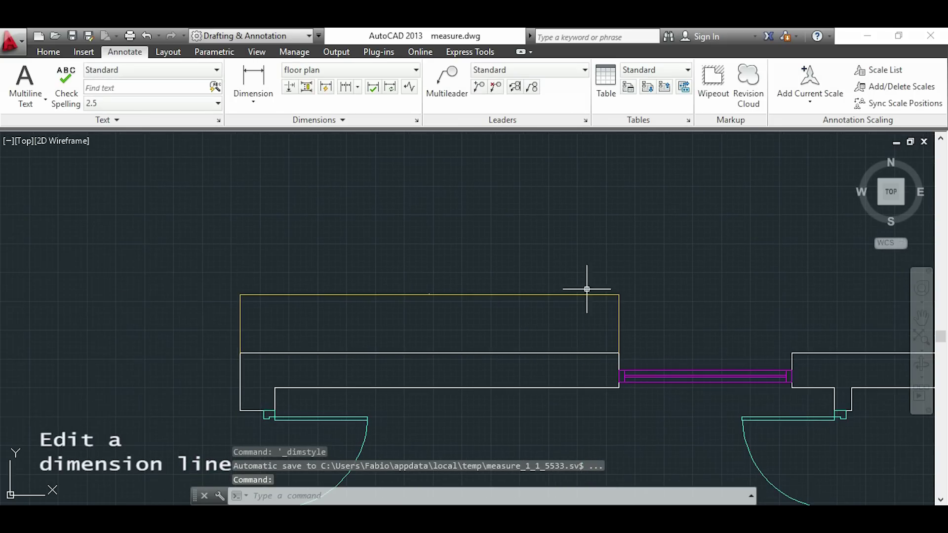
left_click(544, 296)
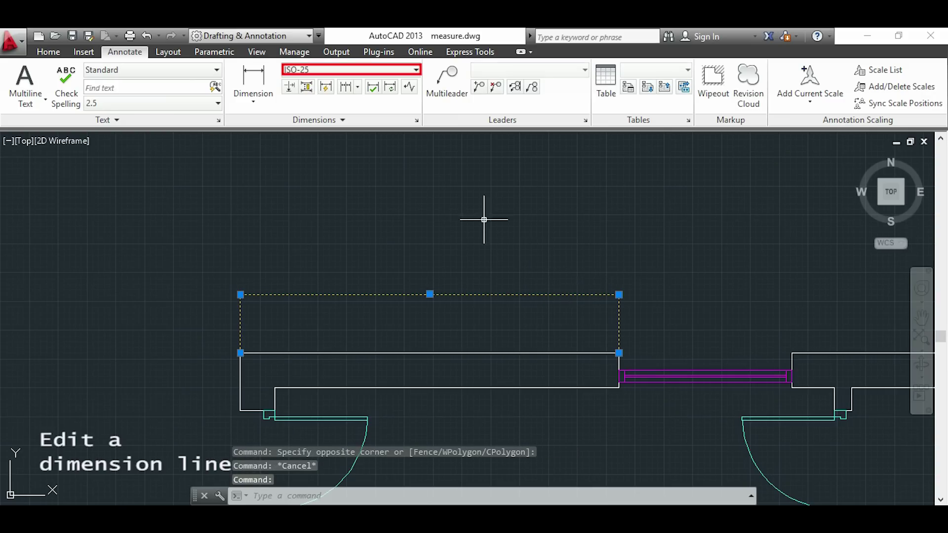
left_click(418, 70)
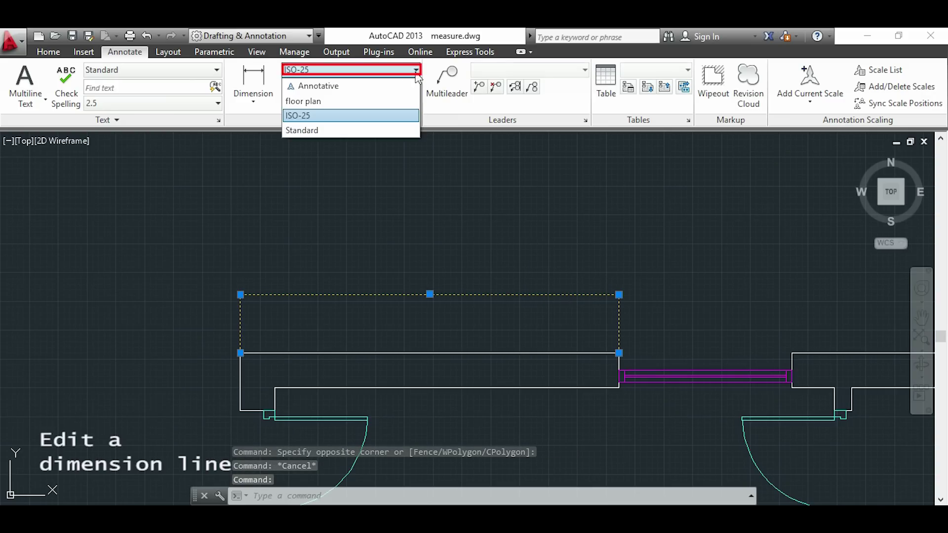
left_click(389, 102)
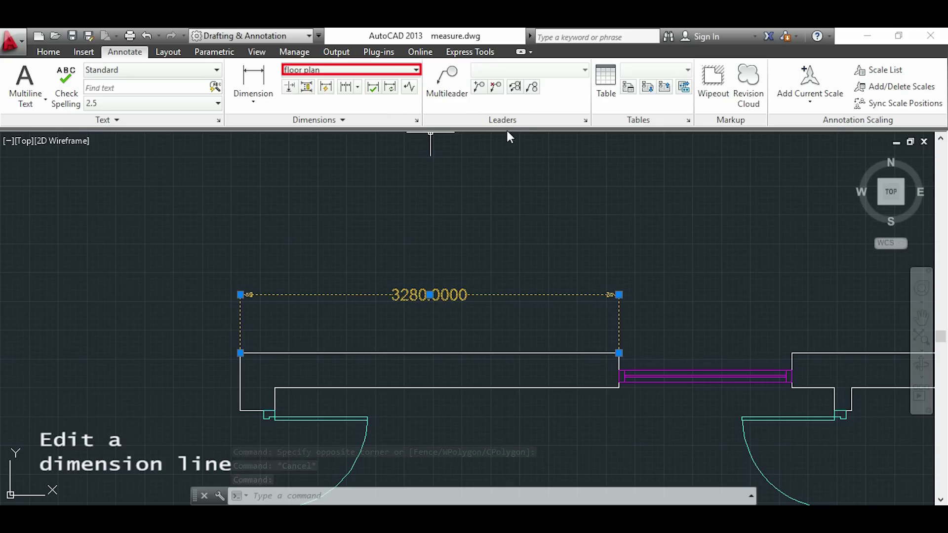
key("Escape")
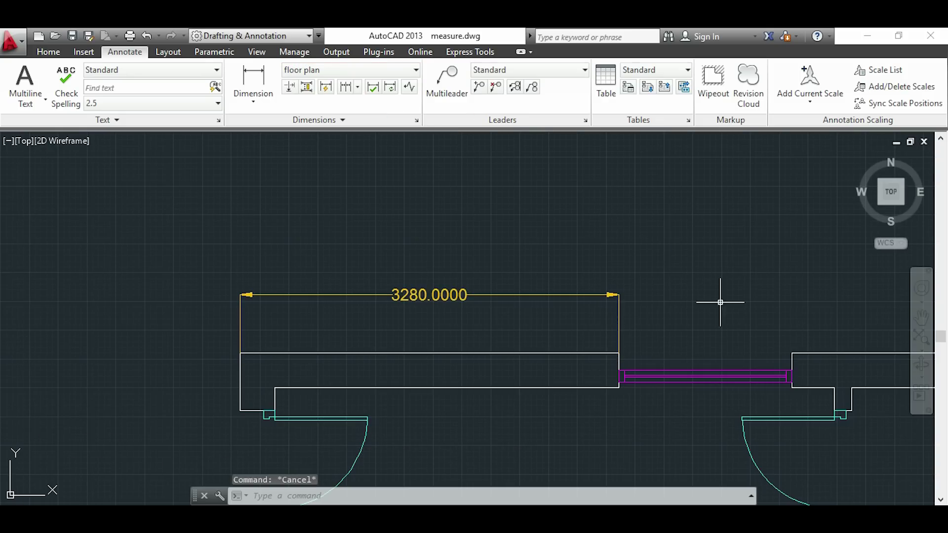
mouse_move(718, 301)
middle_mouse_down()
mouse_move(715, 313)
mouse_move(627, 319)
mouse_move(597, 333)
middle_mouse_up()
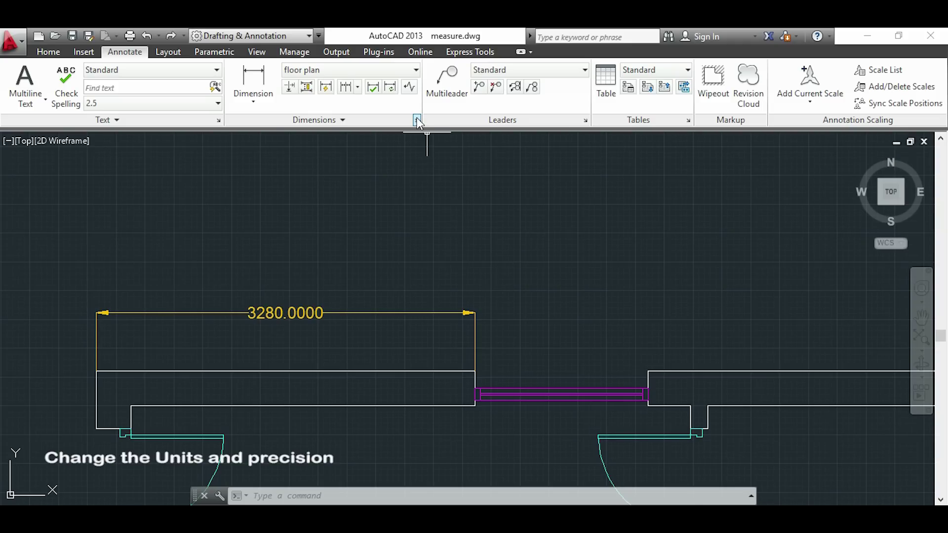
Step: Modify floor plan's primary units: precision 0.00, suffix 'm', scale factor 0.001
left_click(416, 121)
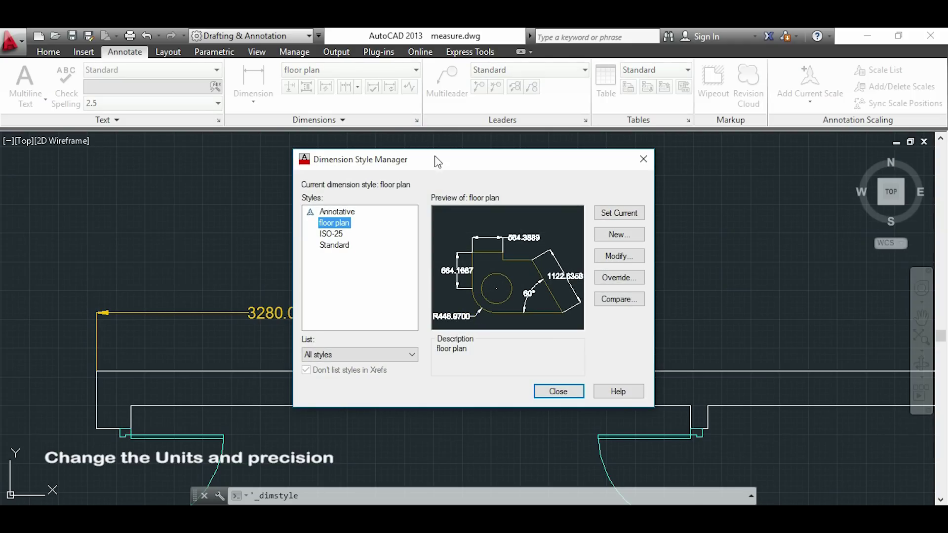
left_click(629, 258)
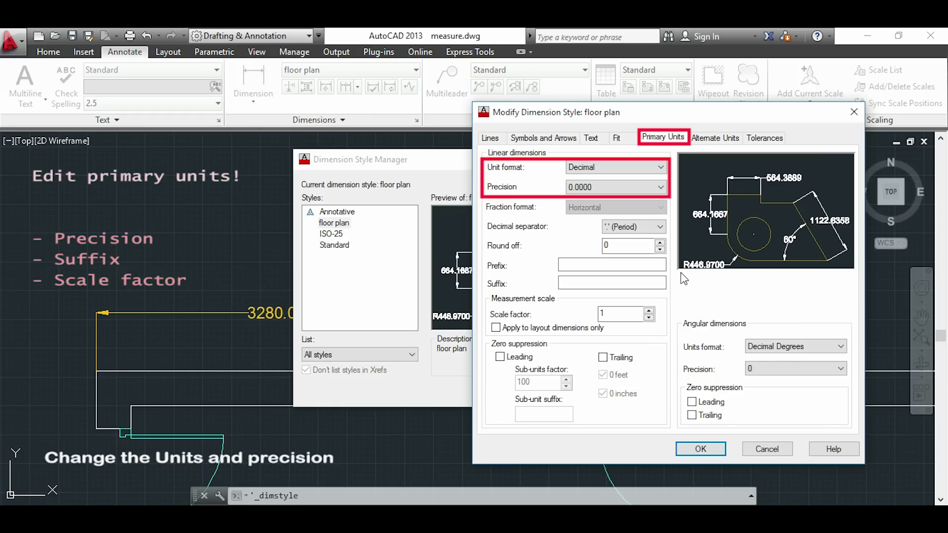
left_click(660, 187)
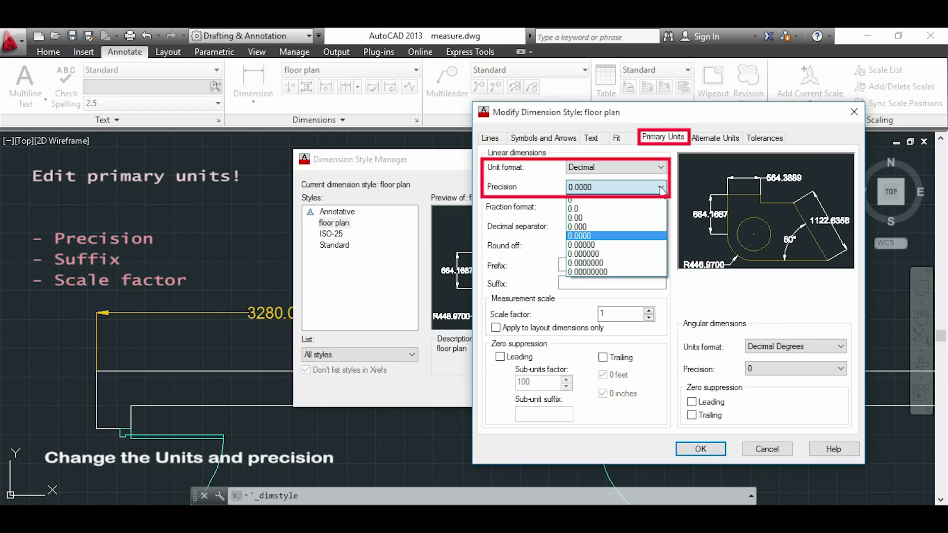
left_click(644, 218)
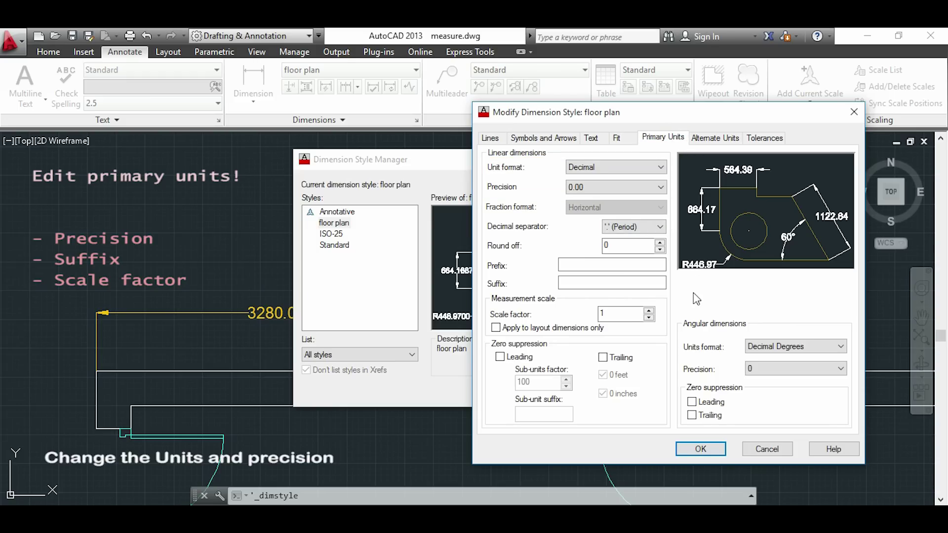
left_click(659, 282)
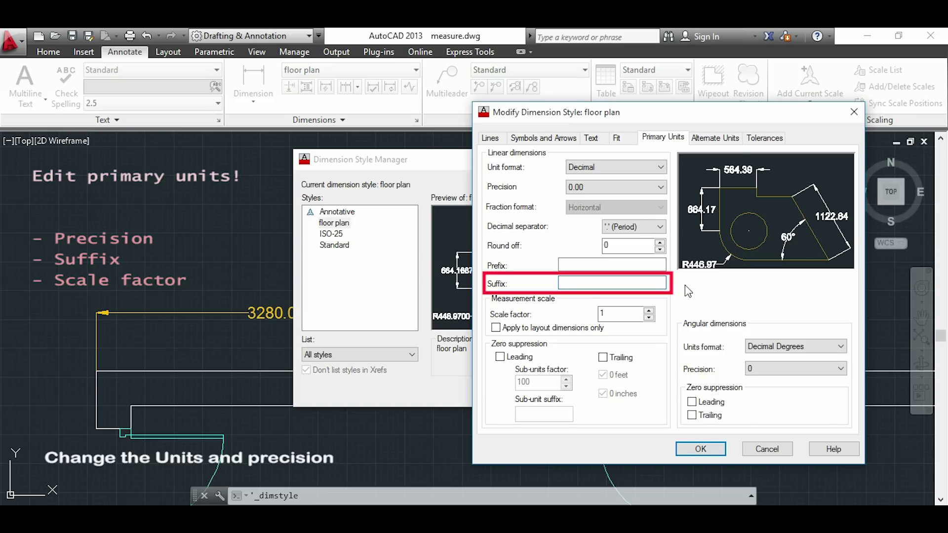
type("m")
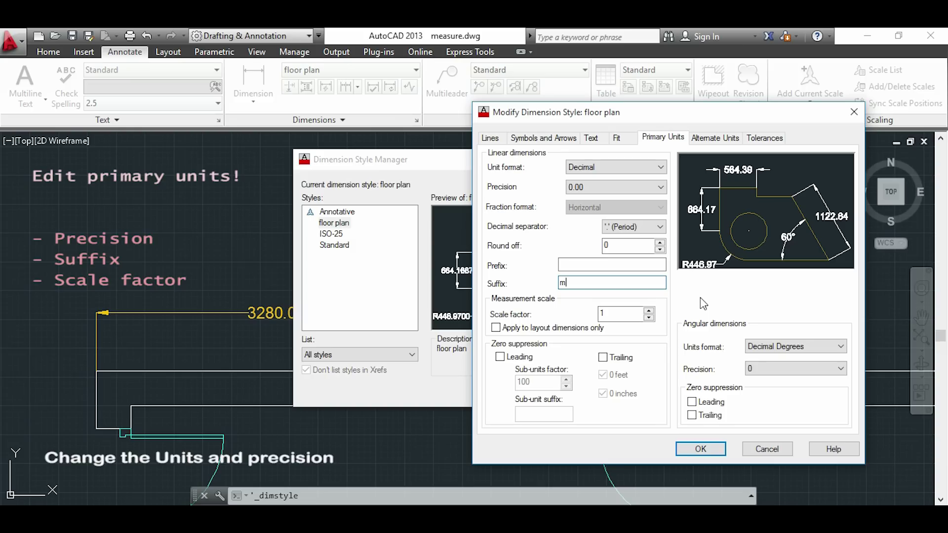
left_click(636, 314)
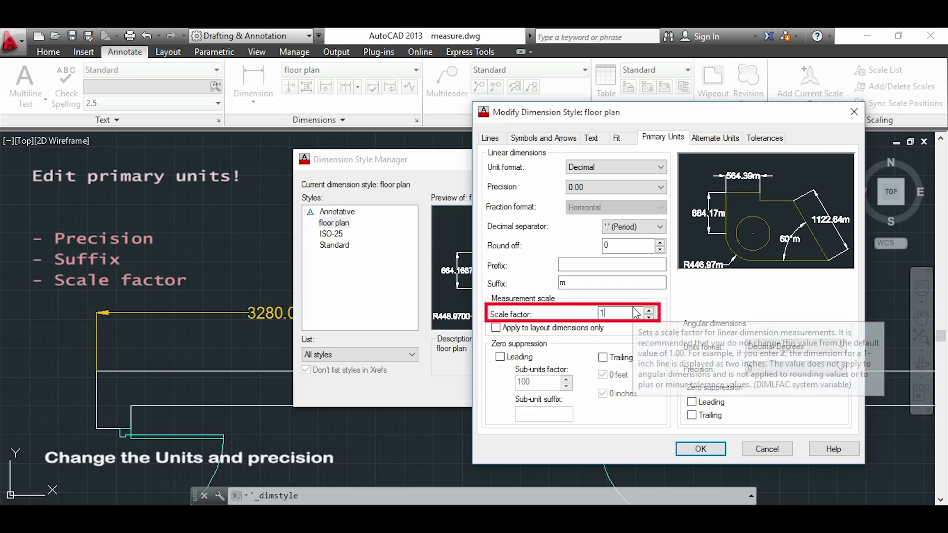
key("BackSpace")
type("0.0")
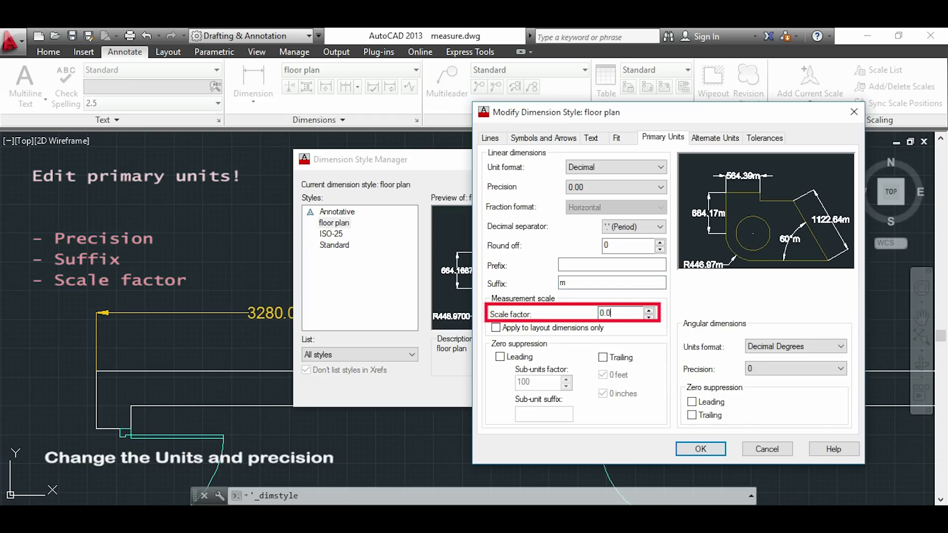
type("01")
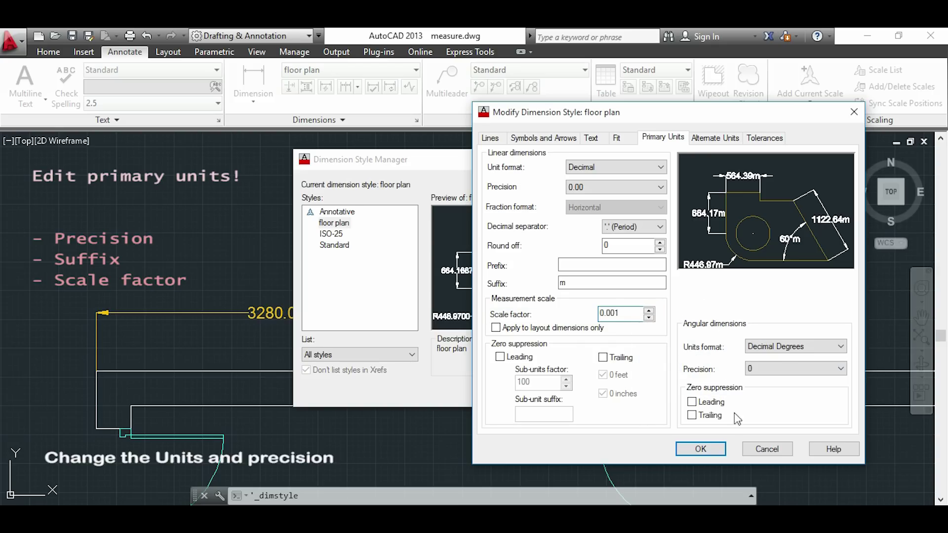
Step: Confirm the units changes and close the style manager so the dimension reads 3.28m
left_click(701, 449)
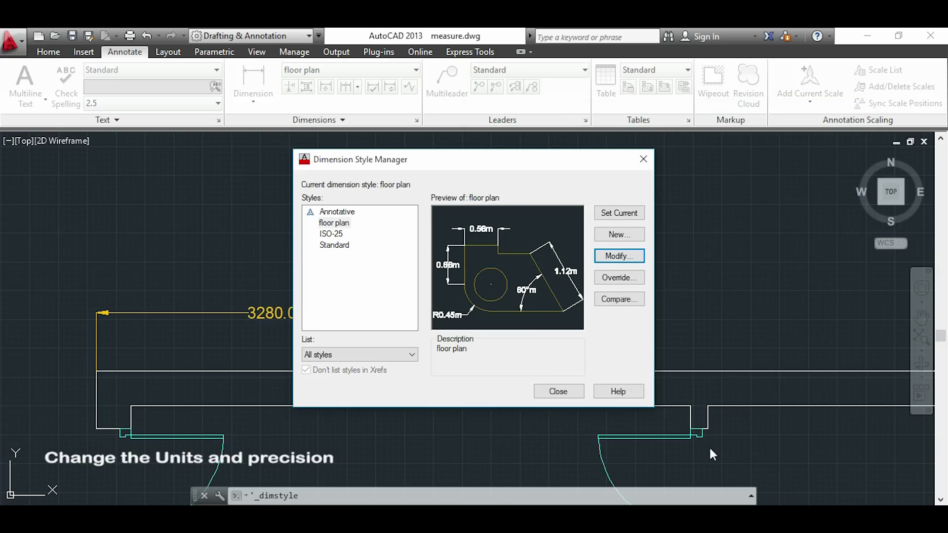
left_click(566, 394)
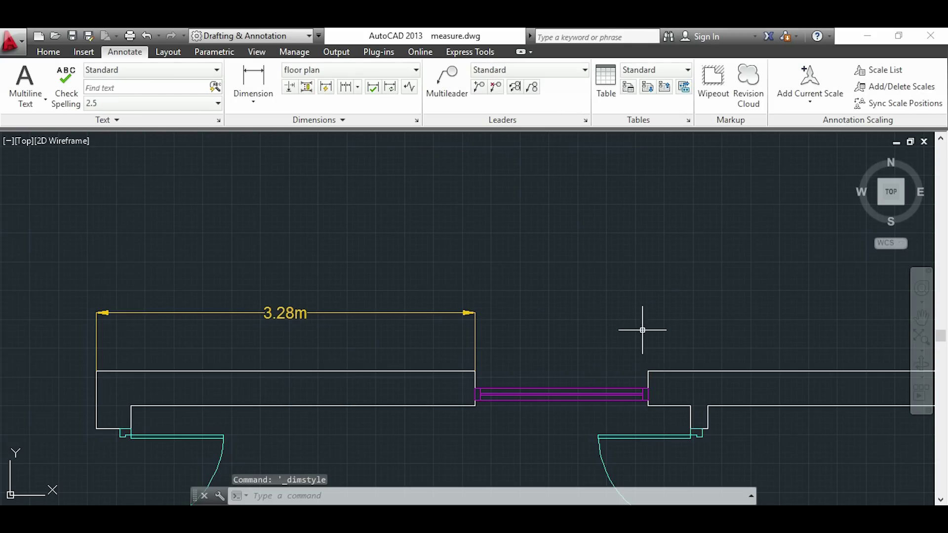